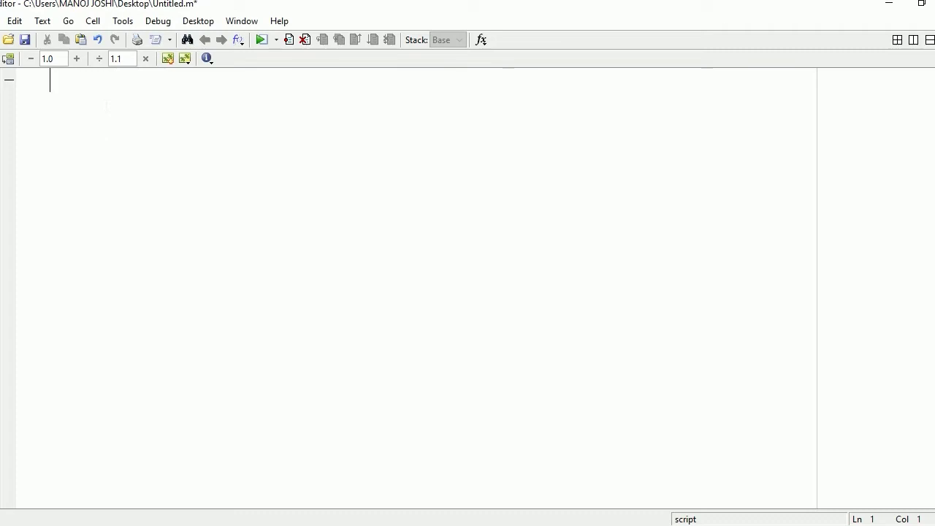
# Step: Start the script with clc, clear all and close all on separate lines
pyautogui.write('clc')
pyautogui.press('Return')
pyautogui.write('cle')
pyautogui.write('ar all')
pyautogui.press('Return')
pyautogui.write('c')
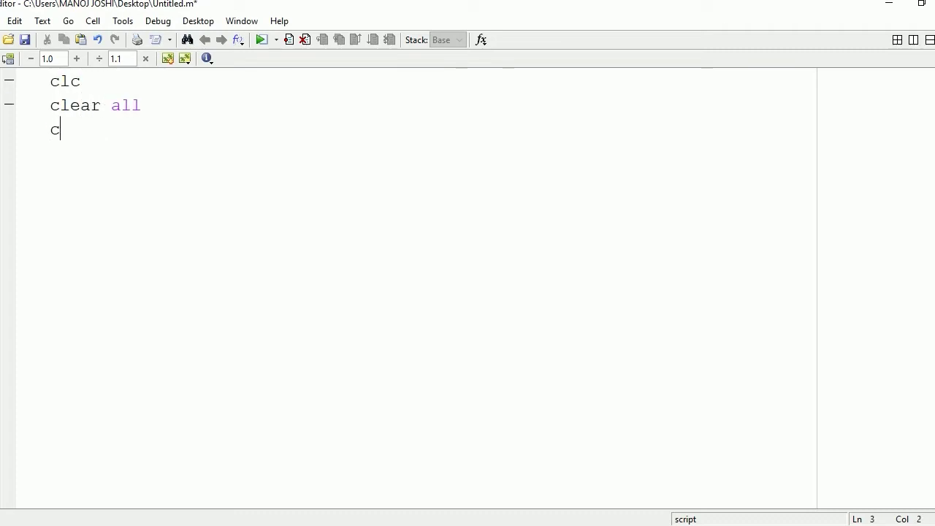
pyautogui.write('lose all')
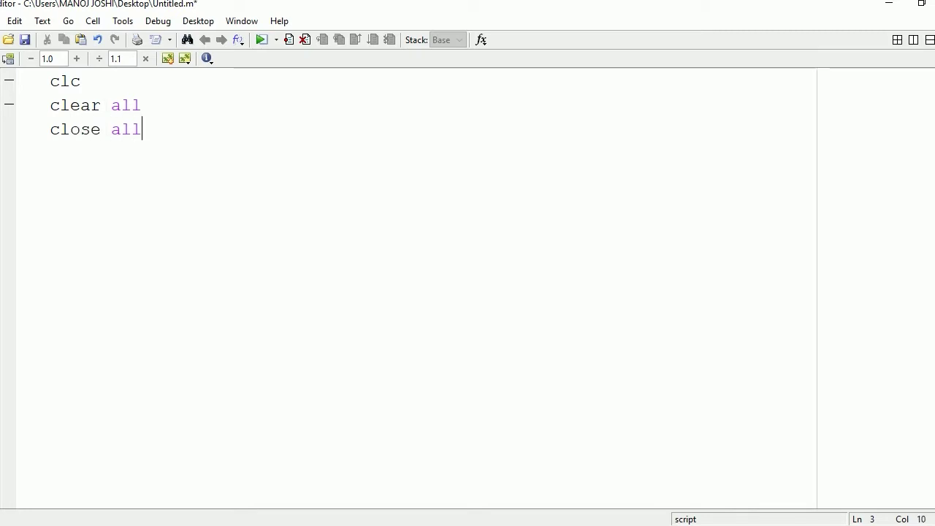
# Step: Add comments '%first of all we will find z transform' and '%take an example of sin(n)'
pyautogui.press('Return')
pyautogui.write('%fir')
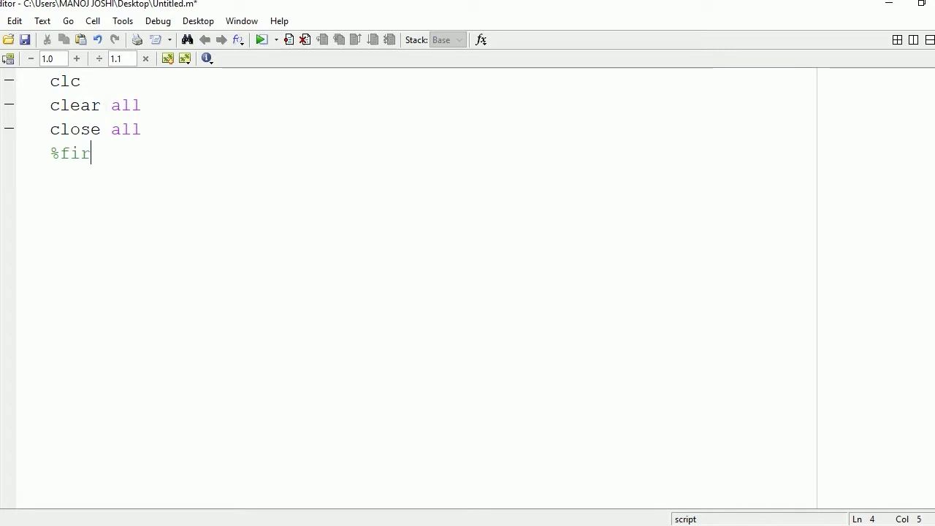
pyautogui.write('st of all ')
pyautogui.write('we will ')
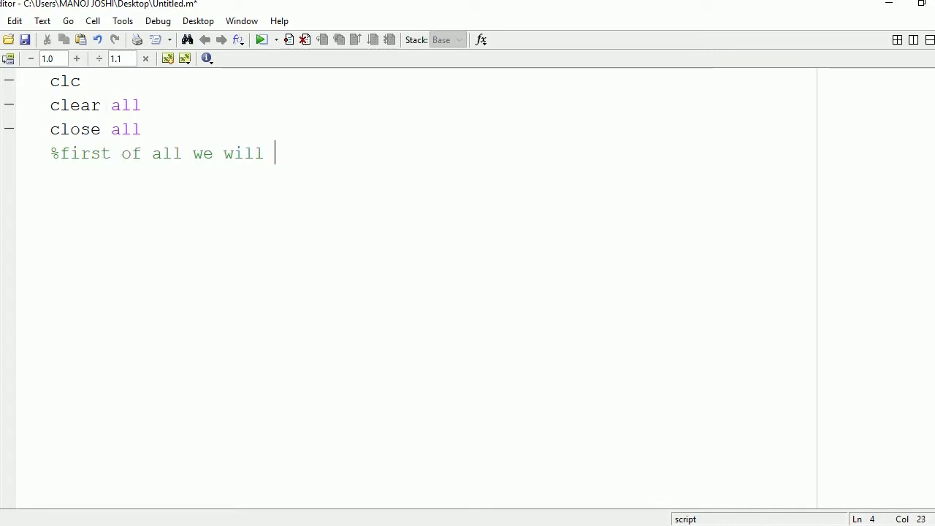
pyautogui.write('find ')
pyautogui.write('z trans')
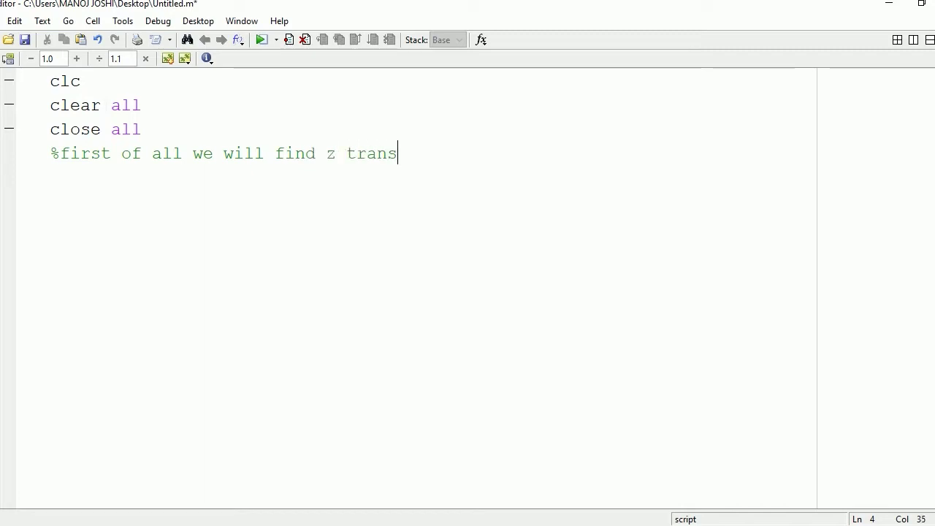
pyautogui.write('form')
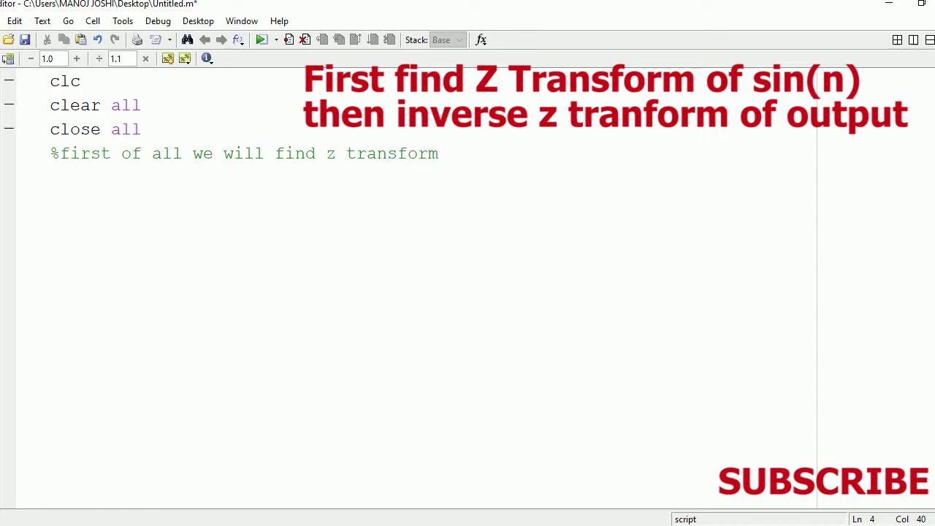
pyautogui.press('Return')
pyautogui.write('%ta')
pyautogui.write('ke an ')
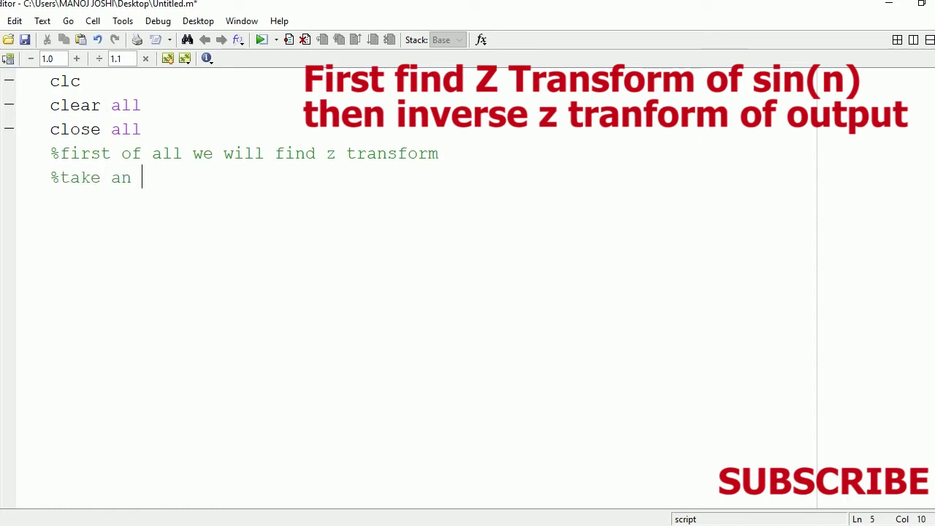
pyautogui.write('example of ')
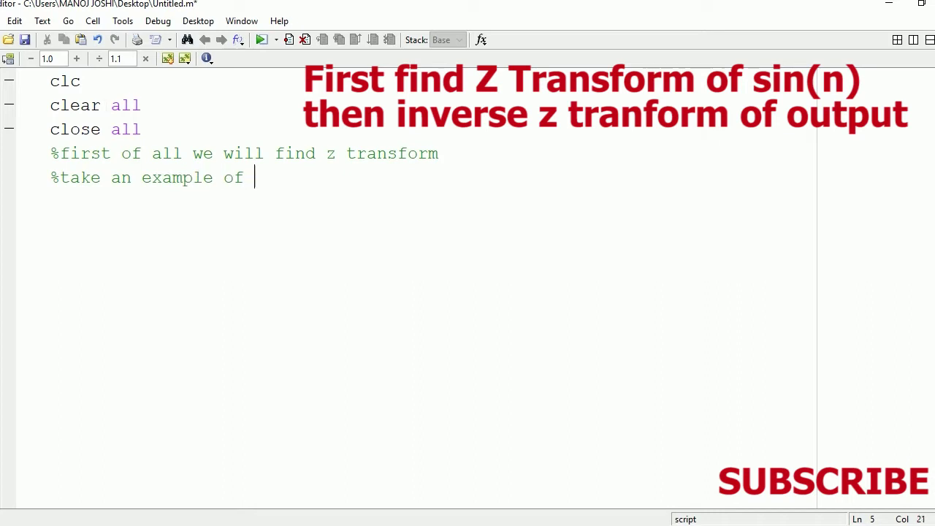
pyautogui.write('sin(n)')
# Step: Declare syms n with a comment, set f=sin(n); and compute z=ztrans(f);
pyautogui.press('Return')
pyautogui.write('syms ')
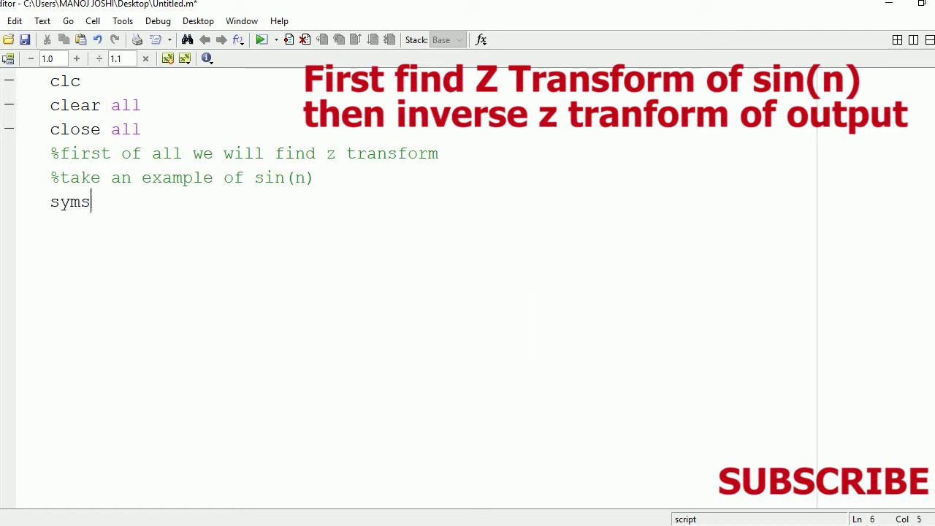
pyautogui.write('n')
pyautogui.write(' %')
pyautogui.write('defining s')
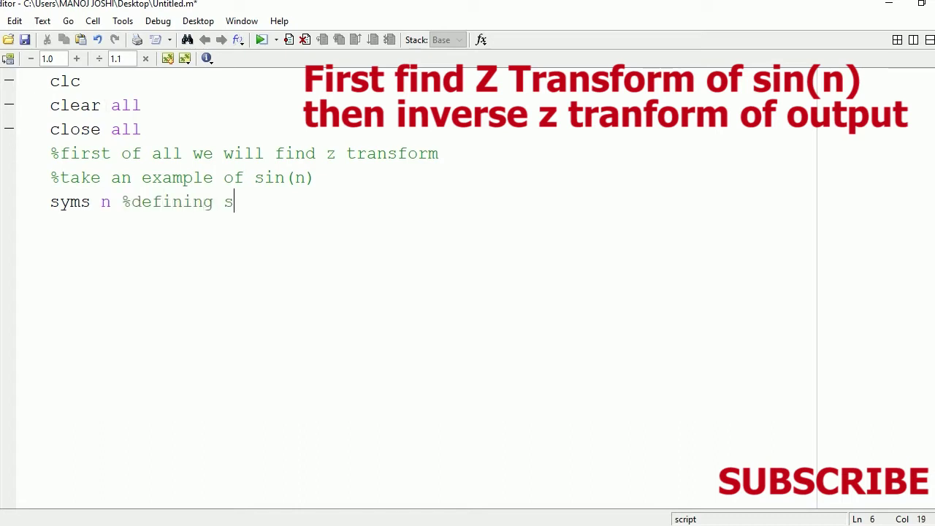
pyautogui.write('ymbol')
pyautogui.press('Return')
pyautogui.write('f=')
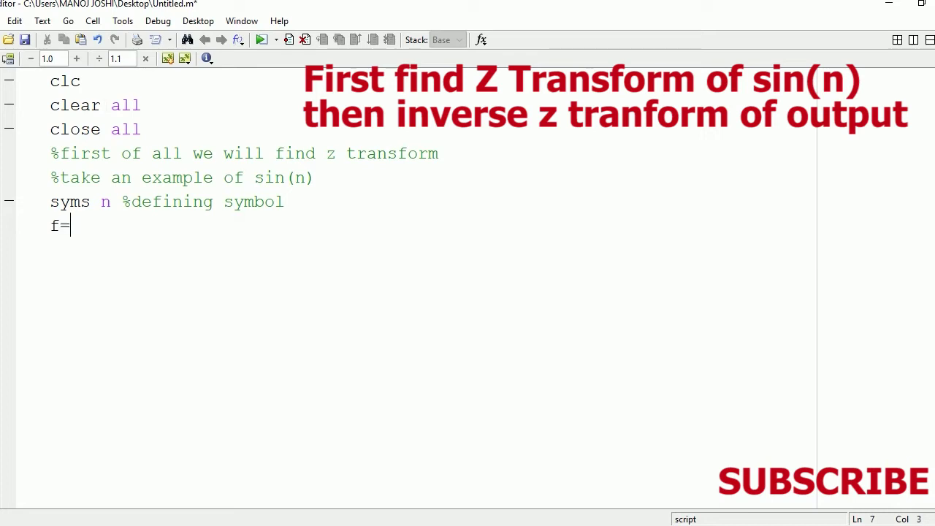
pyautogui.write('sin(n)')
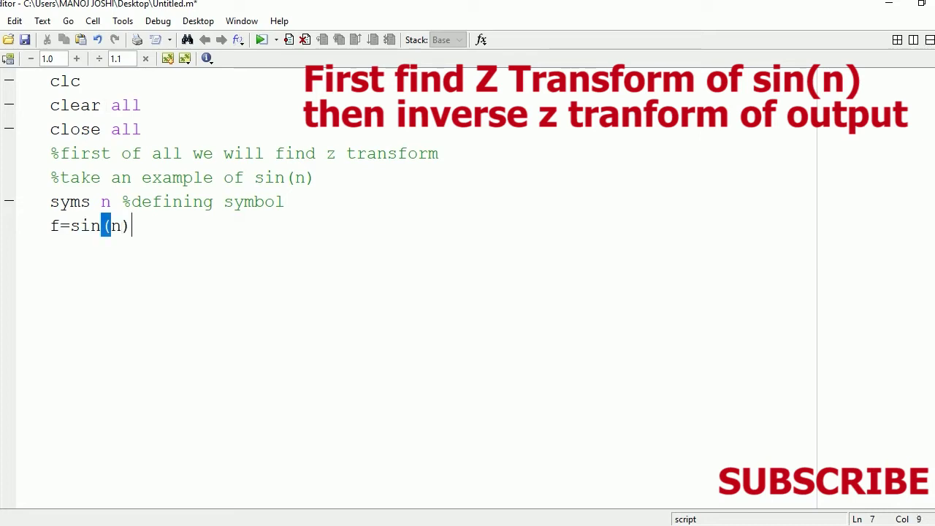
pyautogui.write(';')
pyautogui.press('Return')
pyautogui.write('z=')
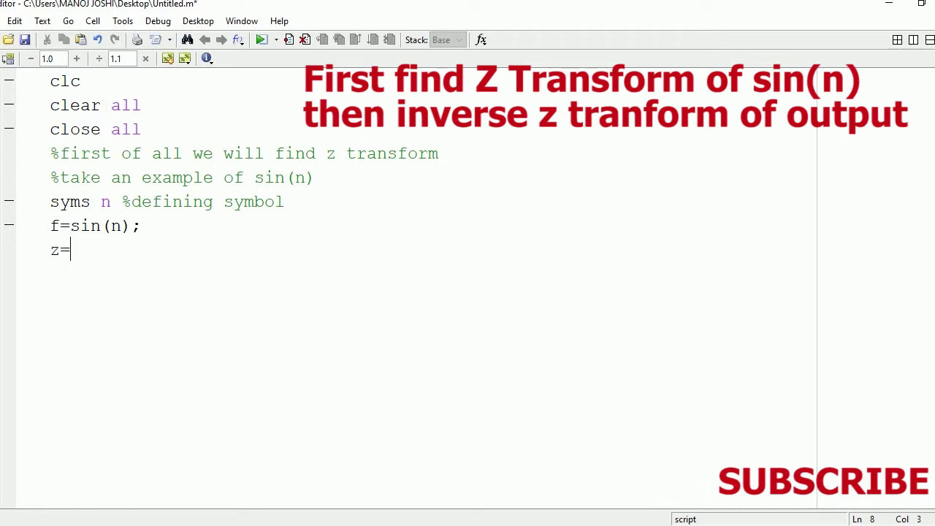
pyautogui.write('ztr')
pyautogui.write('ans(')
pyautogui.write('f)')
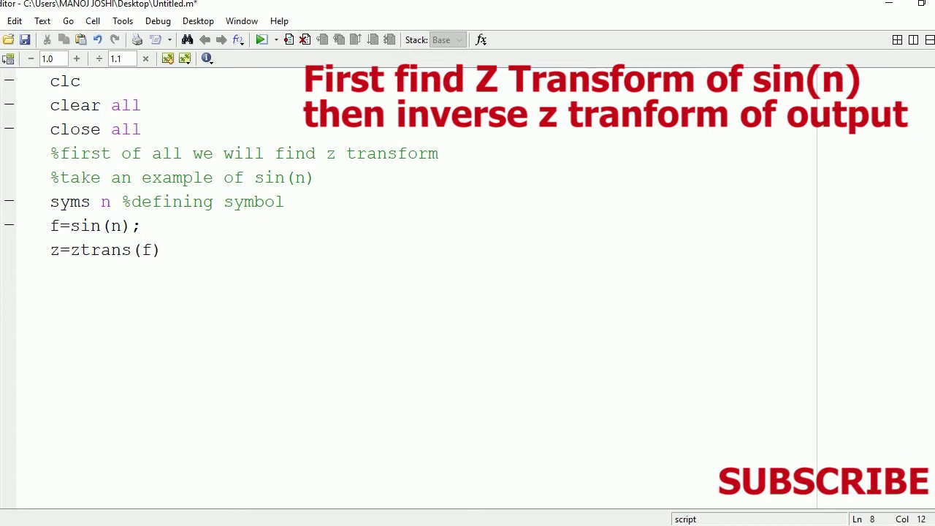
pyautogui.write(';')
# Step: Display the label 'ztransform is' followed by disp(z);
pyautogui.press('Return')
pyautogui.write('d')
pyautogui.write("isp('")
pyautogui.write('ztr')
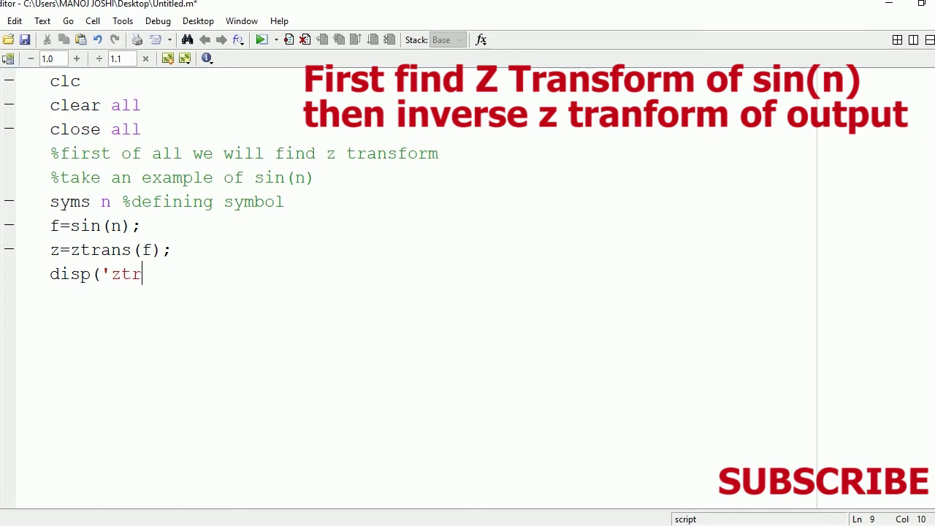
pyautogui.write('ans')
pyautogui.write('form is')
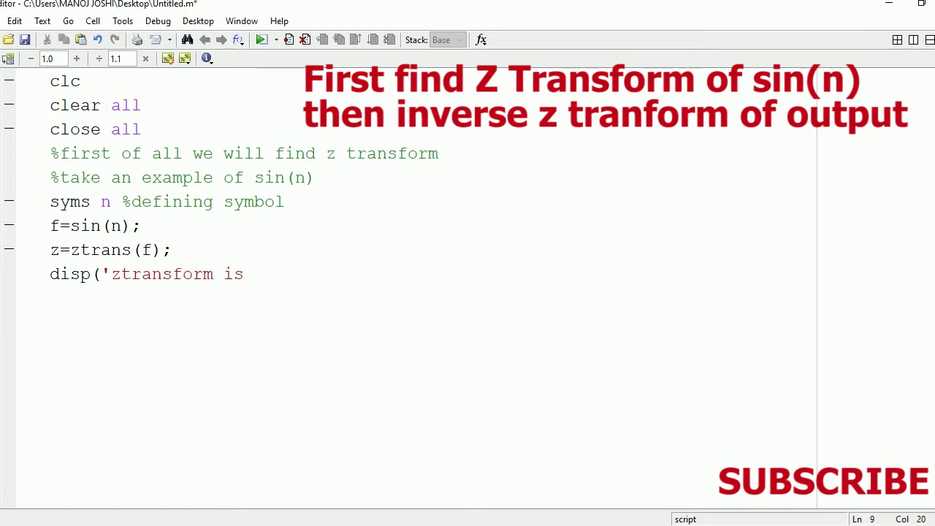
pyautogui.write("'")
pyautogui.write(');')
pyautogui.press('Return')
pyautogui.write('disp(')
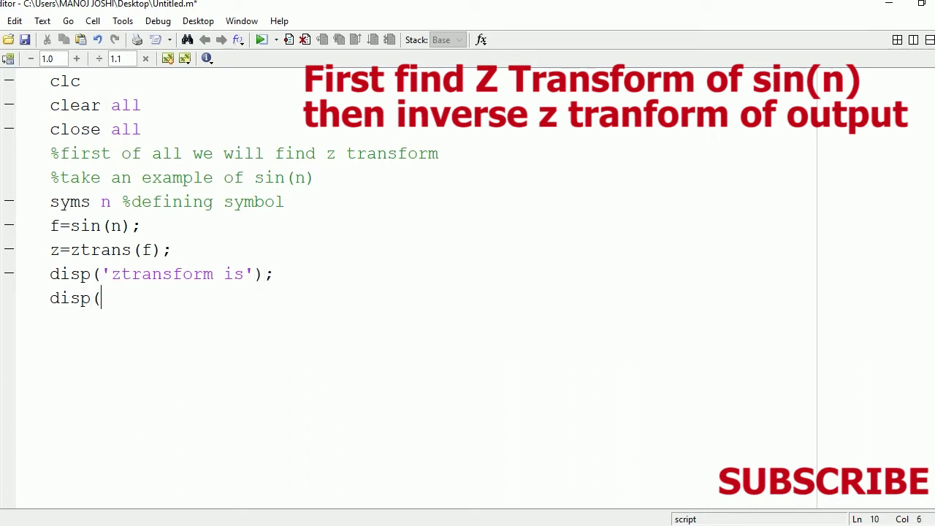
pyautogui.write('z);')
# Step: Run the script, check (z*sin(1))/(z^2 - 2*cos(1)*z + 1) in the Command Window, return to the Editor
pyautogui.click(261, 40)
pyautogui.click(241, 21)
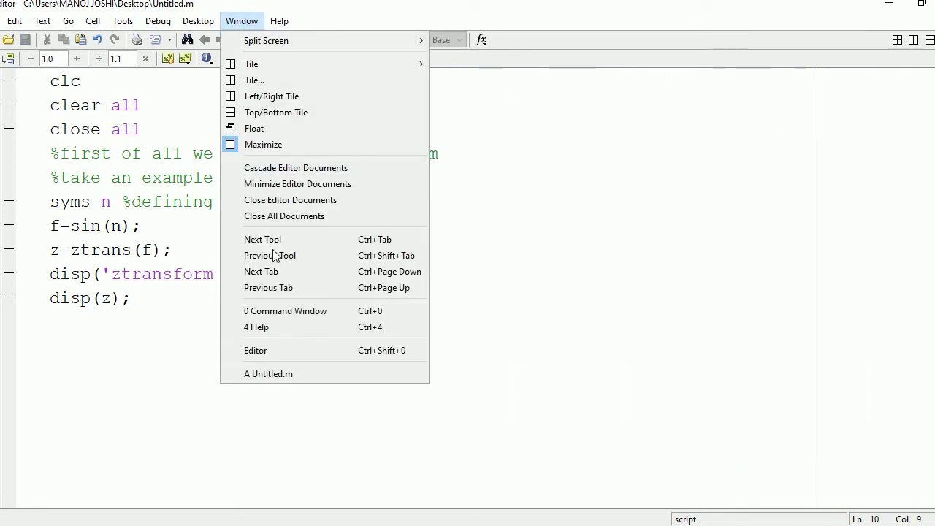
pyautogui.click(270, 311)
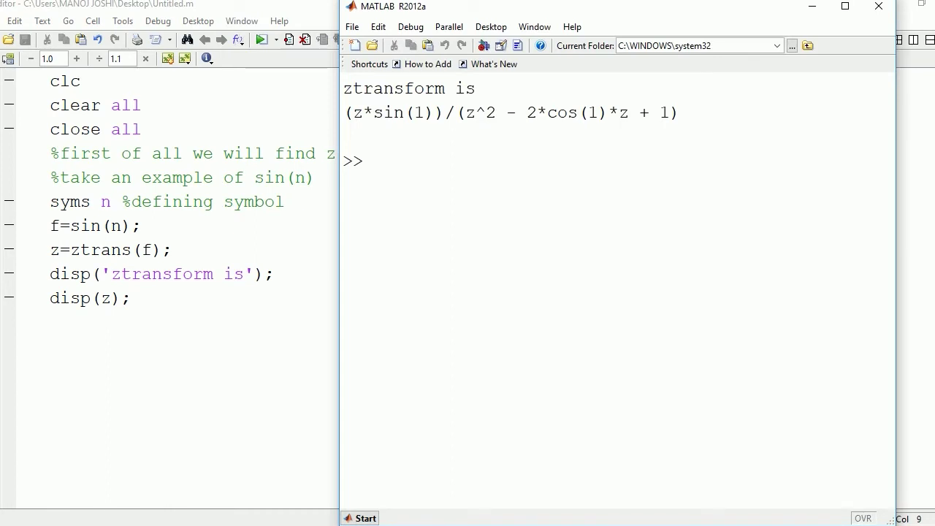
pyautogui.hotkey('alt', 'Tab')
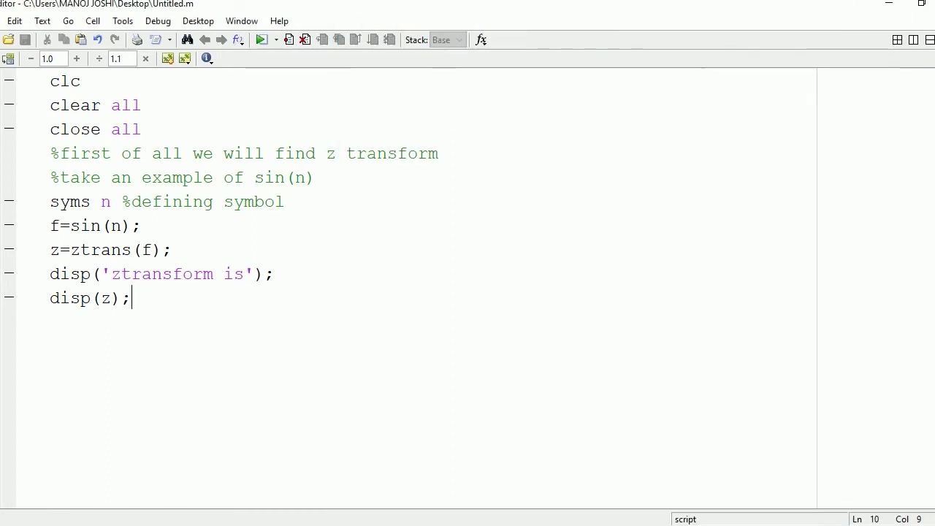
# Step: Append 'of sin(n)' to the z-transform label and add zz=iztrans(z); with an inverse-transform comment
pyautogui.click(216, 276)
pyautogui.write('o ')
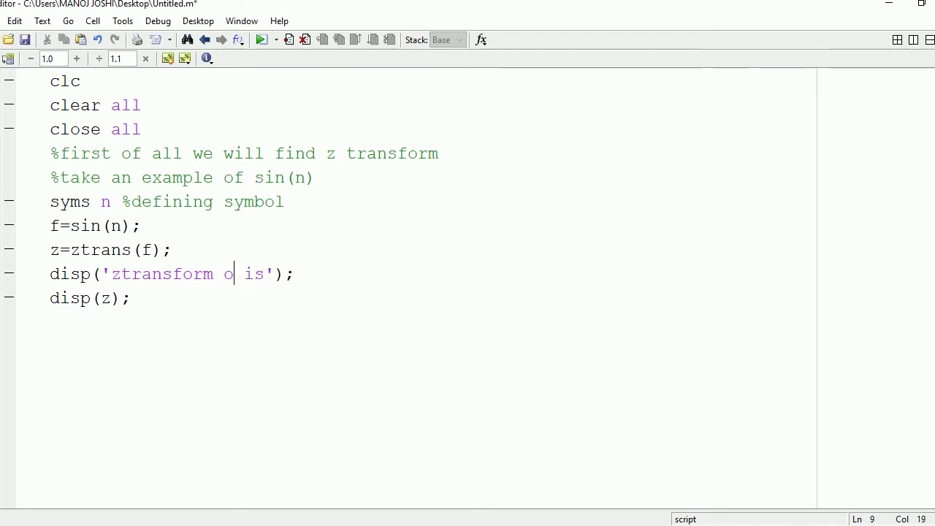
pyautogui.write('f sin(n)')
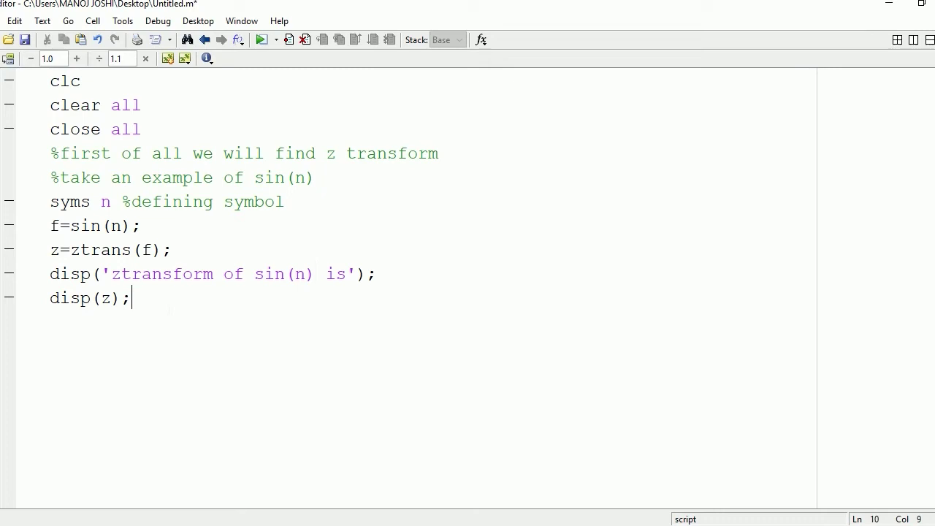
pyautogui.press('Return')
pyautogui.write('f')
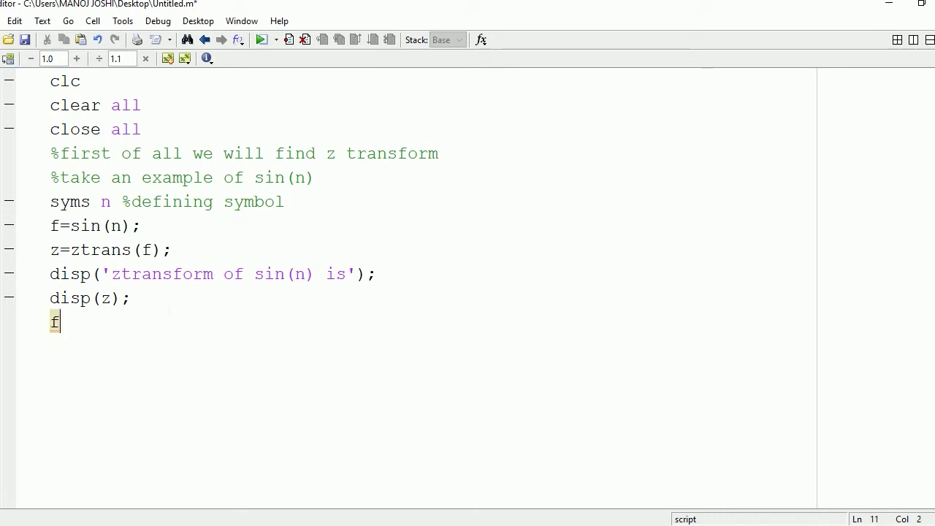
pyautogui.press('BackSpace')
pyautogui.write('i')
pyautogui.write('zt')
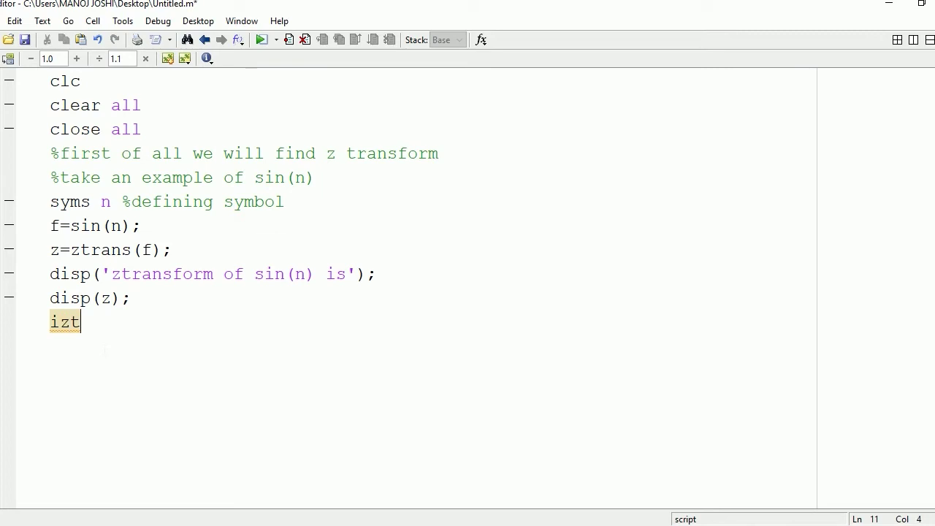
pyautogui.write('rab')
pyautogui.press('BackSpace')
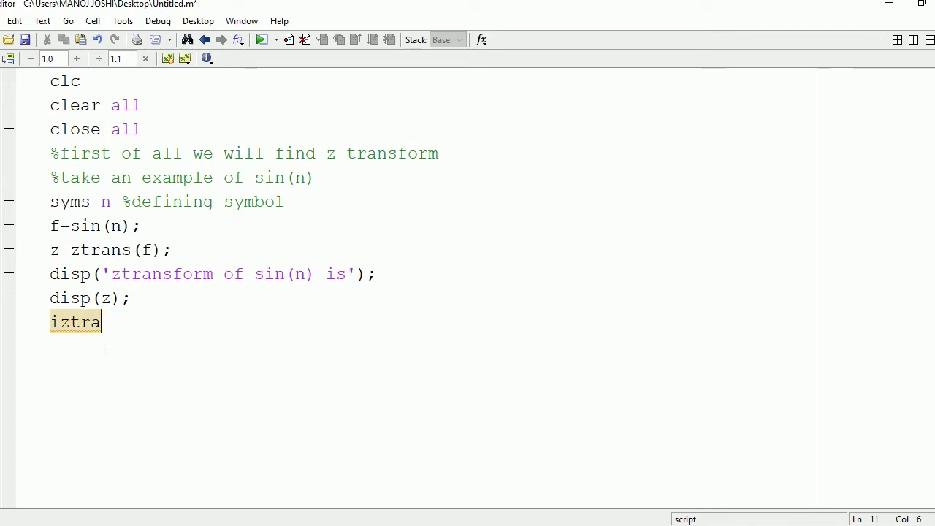
pyautogui.write('ns(z')
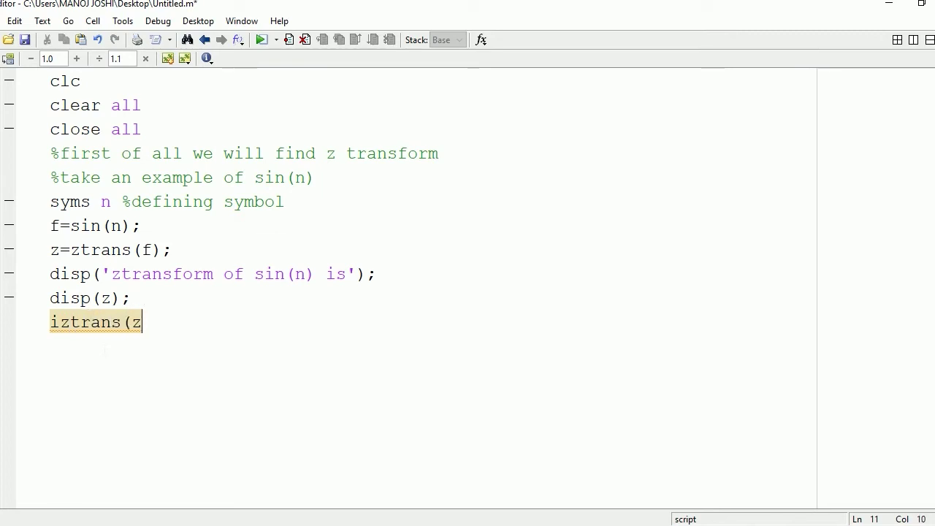
pyautogui.write(');')
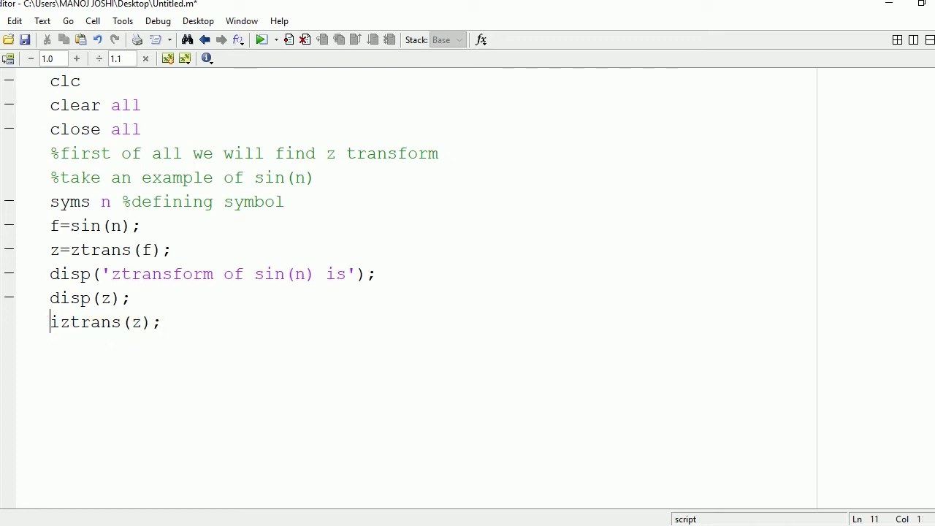
pyautogui.write('zz=')
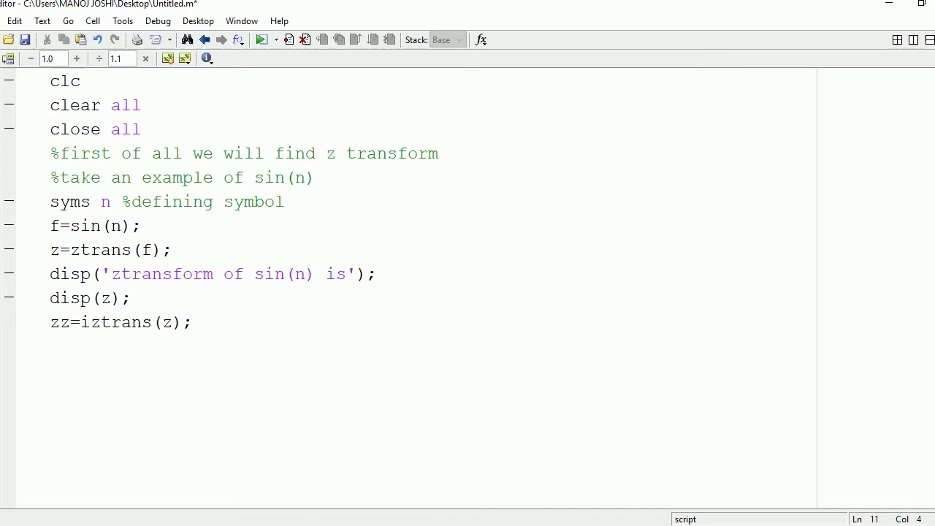
pyautogui.write('%')
pyautogui.write('for inve')
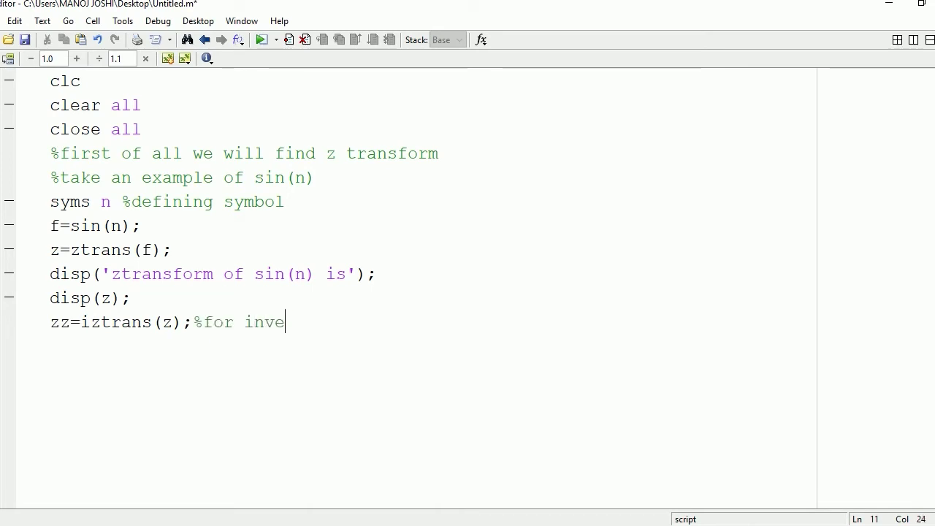
pyautogui.write('rse z tr')
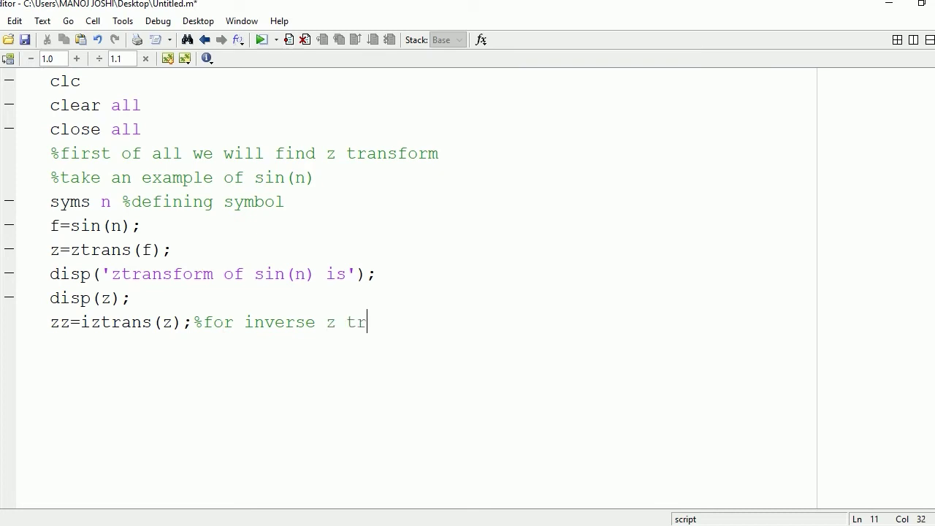
pyautogui.write('ansform')
# Step: Add disp('displaying inverse z transform'); and disp(zz); lines
pyautogui.press('Return')
pyautogui.write('disp')
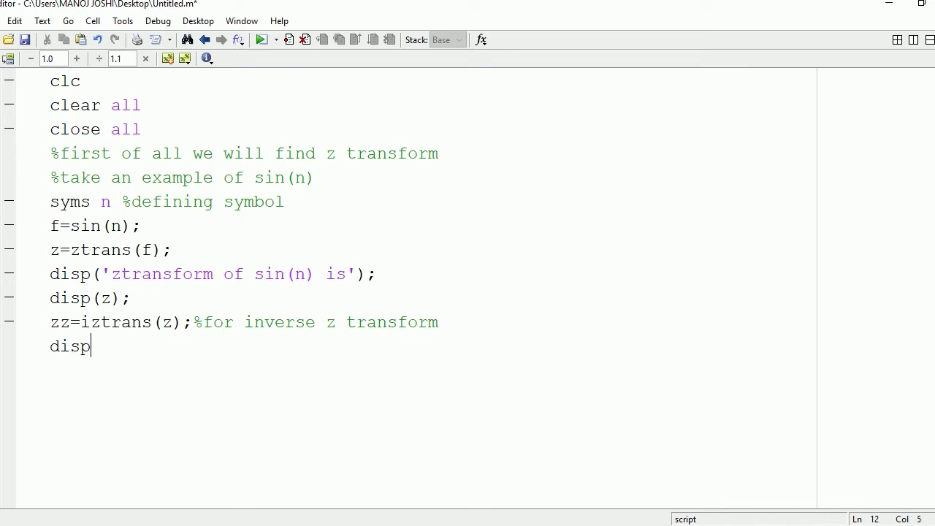
pyautogui.write("('dis")
pyautogui.write('playing i')
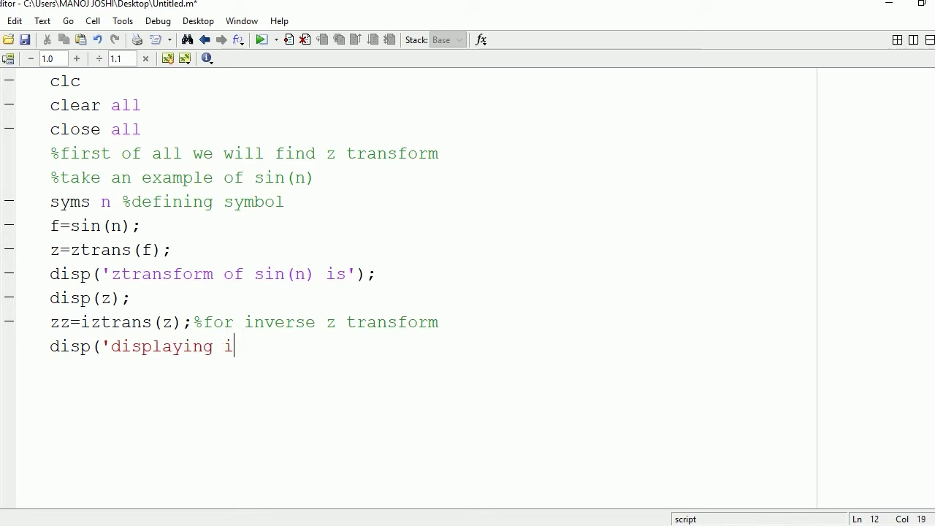
pyautogui.write('nverse z')
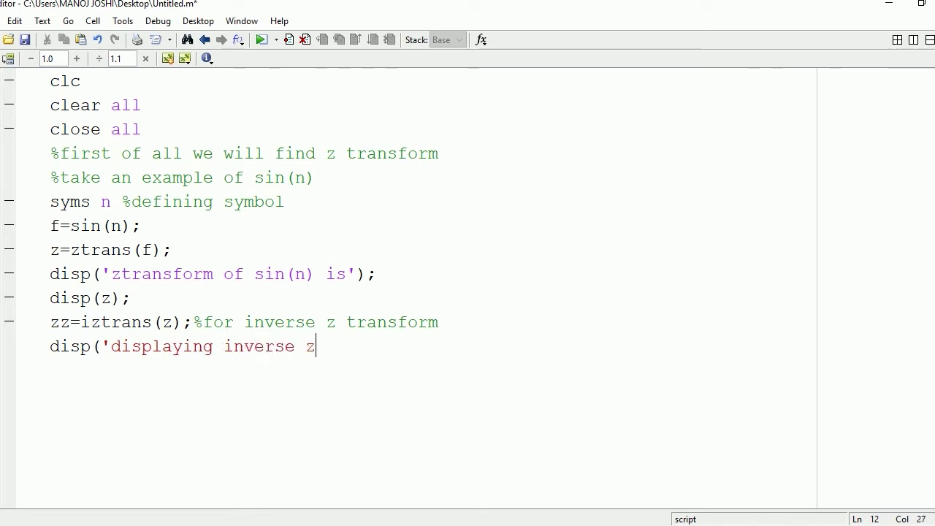
pyautogui.write(' trans')
pyautogui.write("form'")
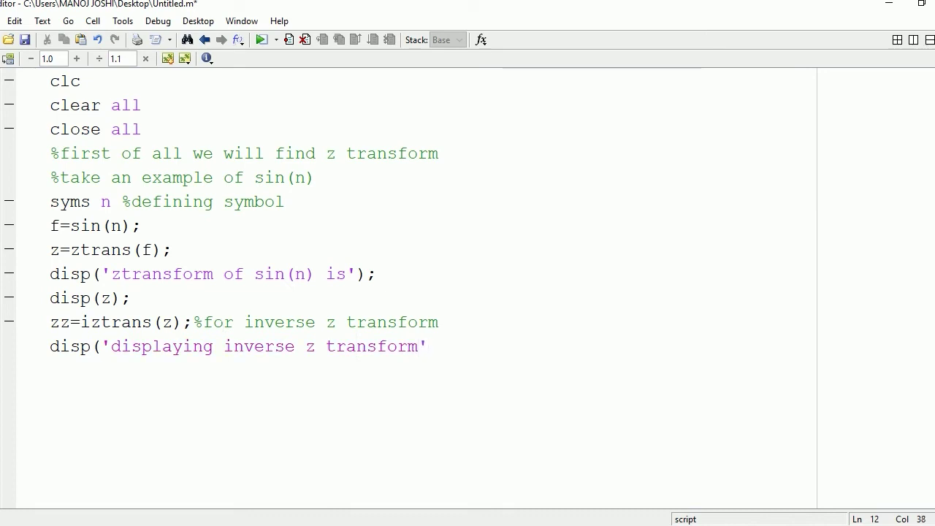
pyautogui.write(');')
pyautogui.press('Return')
pyautogui.write('dis')
pyautogui.write('p(x')
pyautogui.press('BackSpace')
pyautogui.write('zz)')
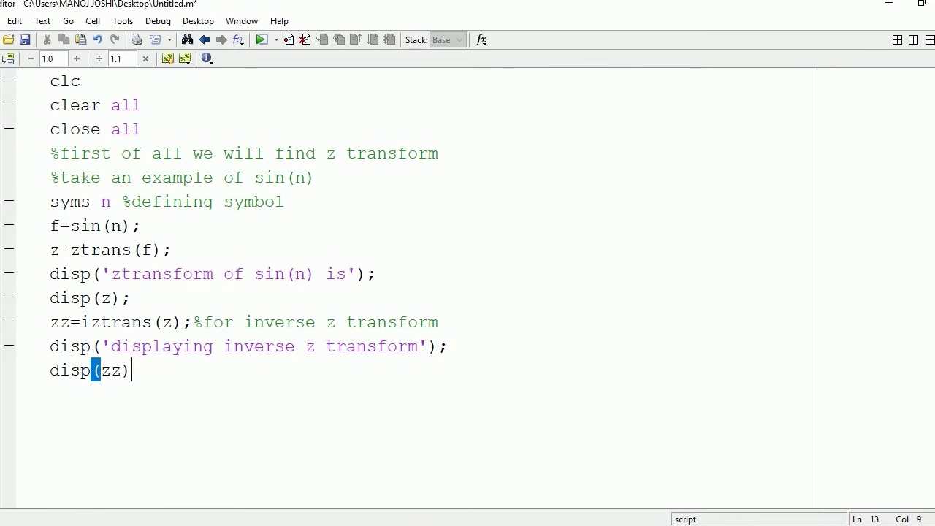
pyautogui.write(';')
pyautogui.click(259, 38)
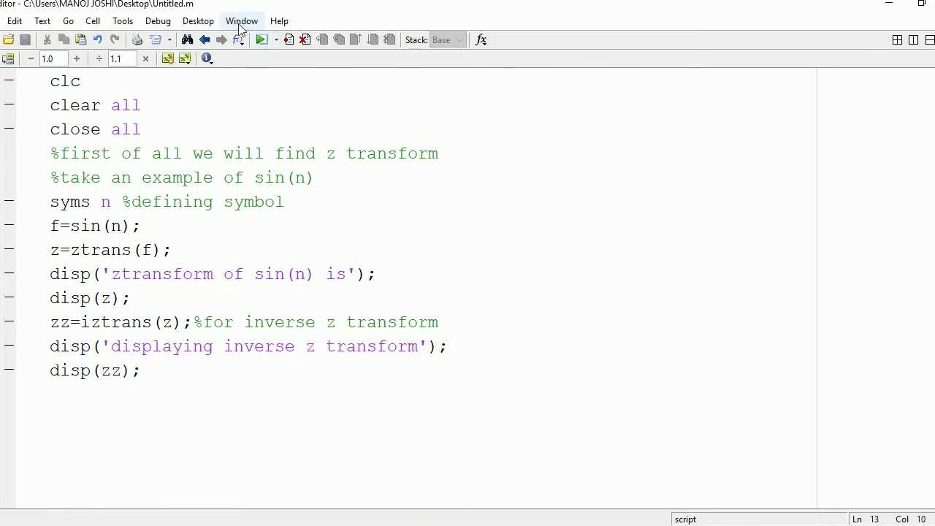
pyautogui.click(239, 25)
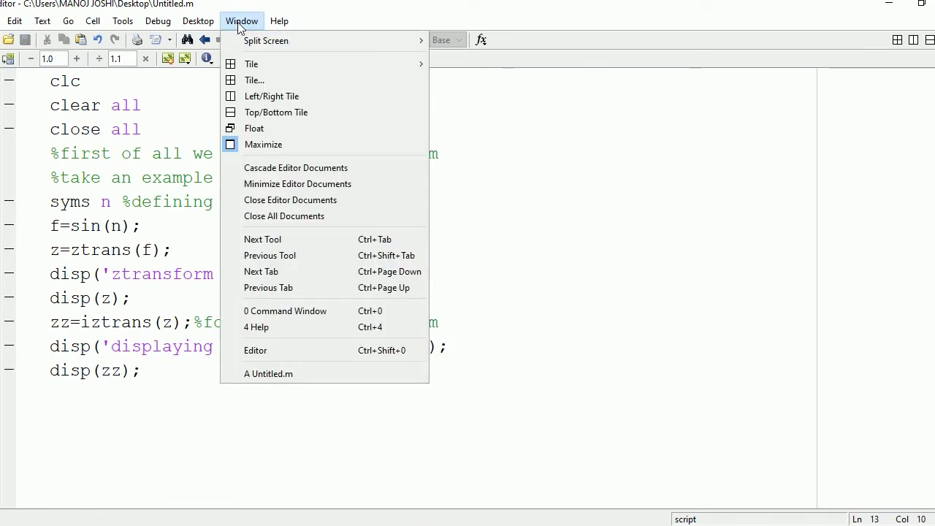
pyautogui.click(277, 313)
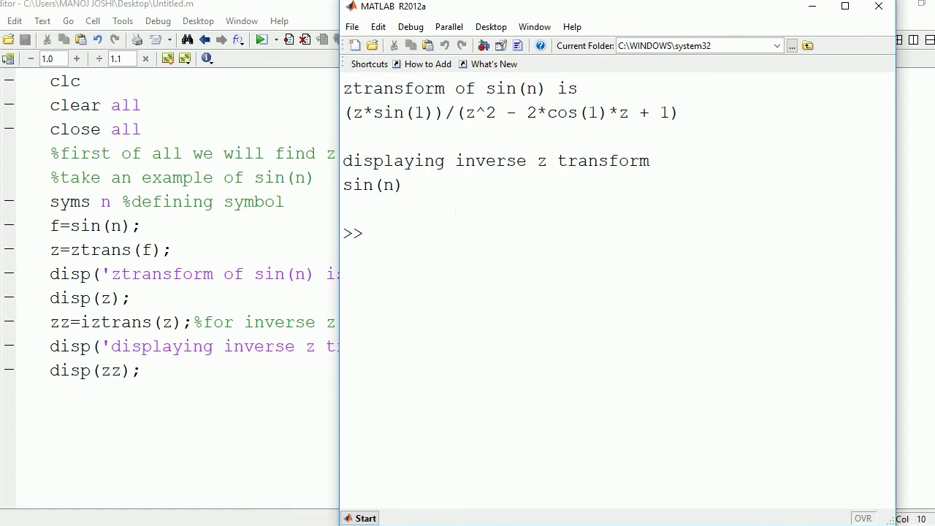
pyautogui.hotkey('alt', 'Tab')
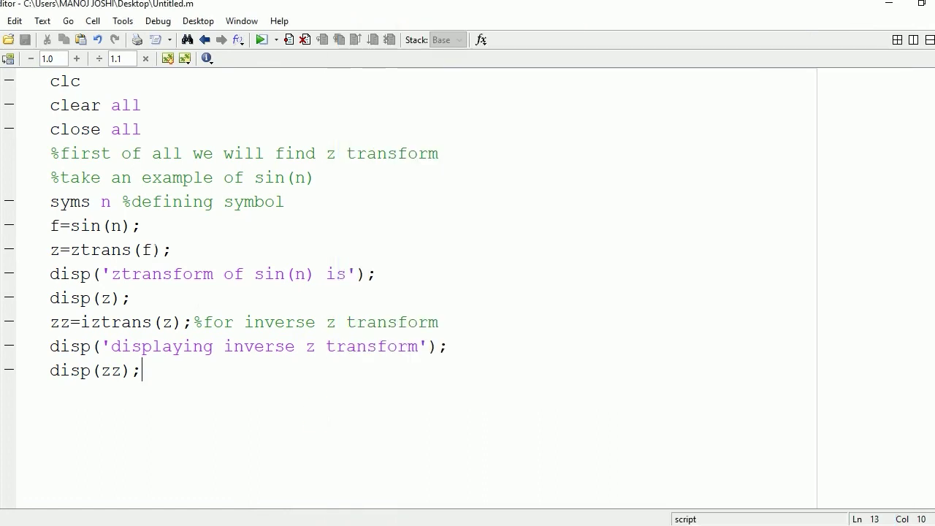
# Step: Change the input sequence definition on line 7 to f=n;
pyautogui.press('Up')
pyautogui.press('Up')
pyautogui.press('Up')
pyautogui.press('Left')
pyautogui.press('BackSpace')
pyautogui.press('BackSpace')
pyautogui.press('BackSpace')
pyautogui.press('BackSpace')
pyautogui.press('BackSpace')
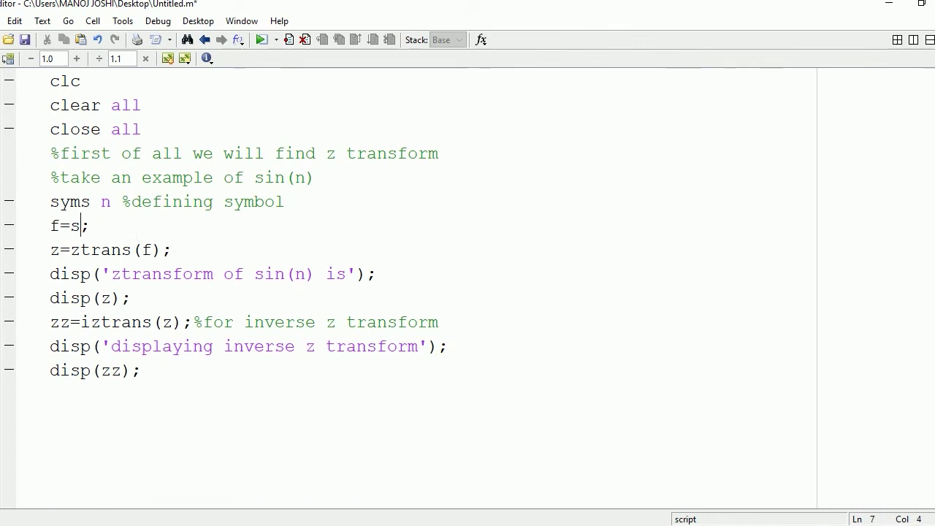
pyautogui.press('BackSpace')
pyautogui.write('n')
# Step: Run the script and view z/(z - 1)^2 and its inverse n in the Command Window
pyautogui.click(259, 44)
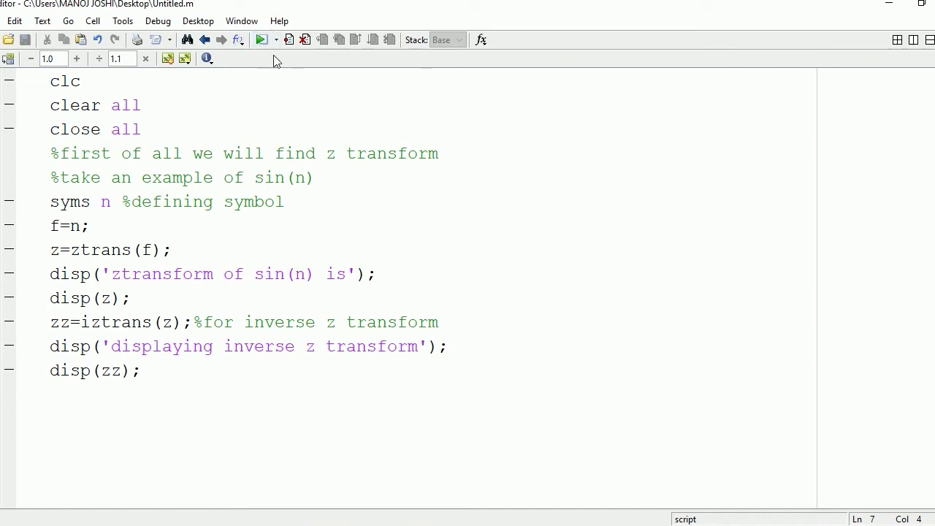
pyautogui.click(242, 20)
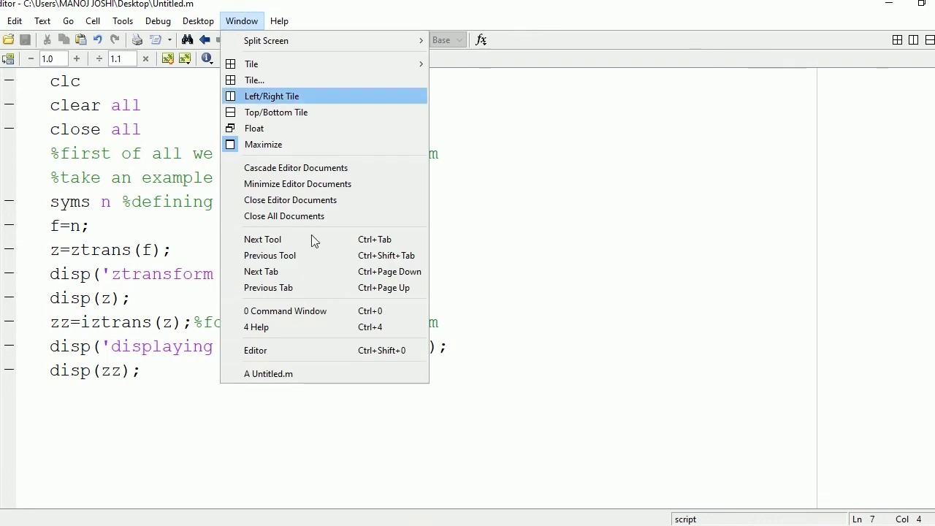
pyautogui.click(284, 310)
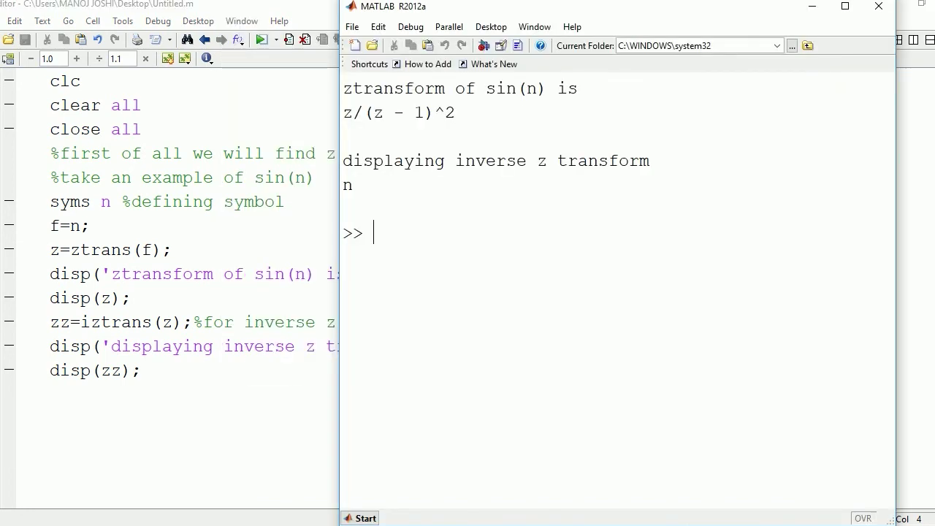